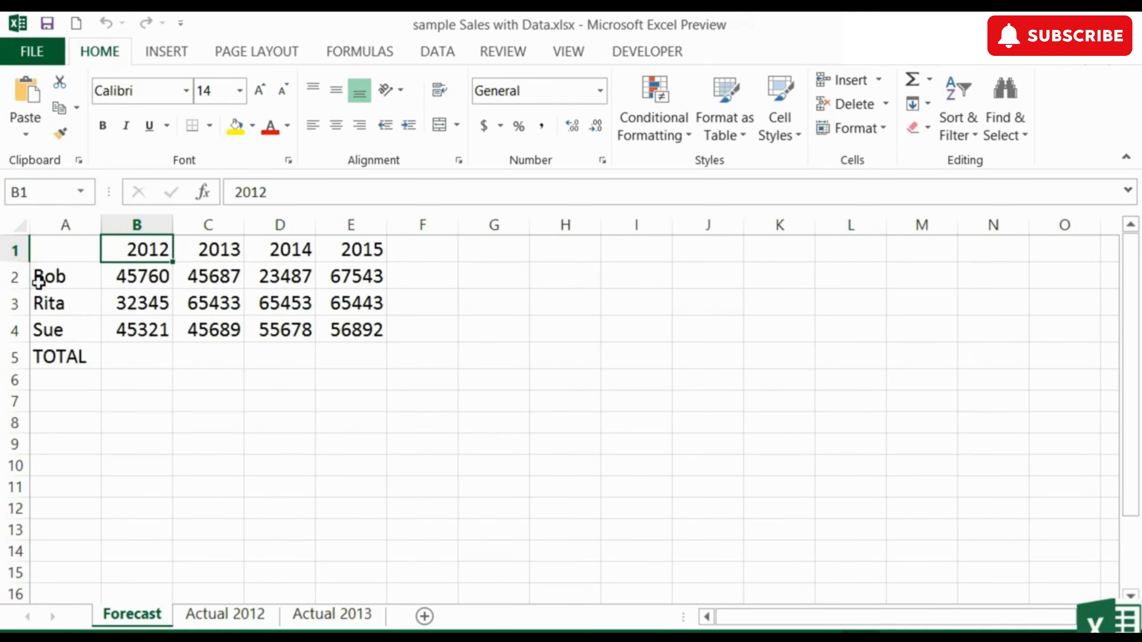
# Step: Insert a blank row at row 2, directly beneath the year headings on the Forecast sheet
pyautogui.click(12, 279)
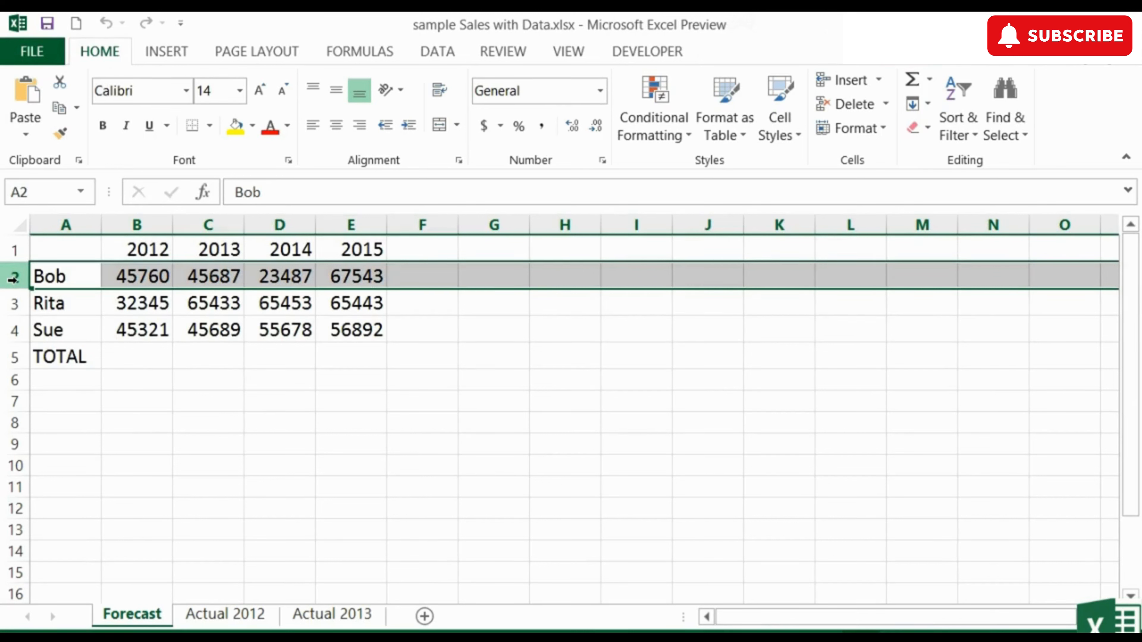
pyautogui.rightClick(14, 280)
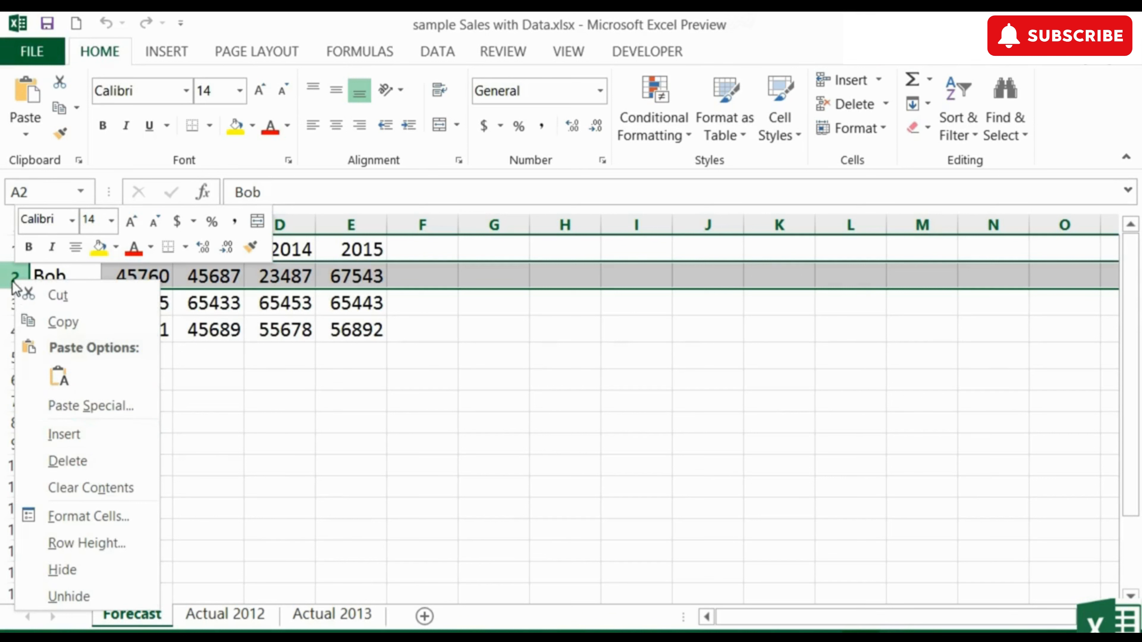
pyautogui.click(4, 273)
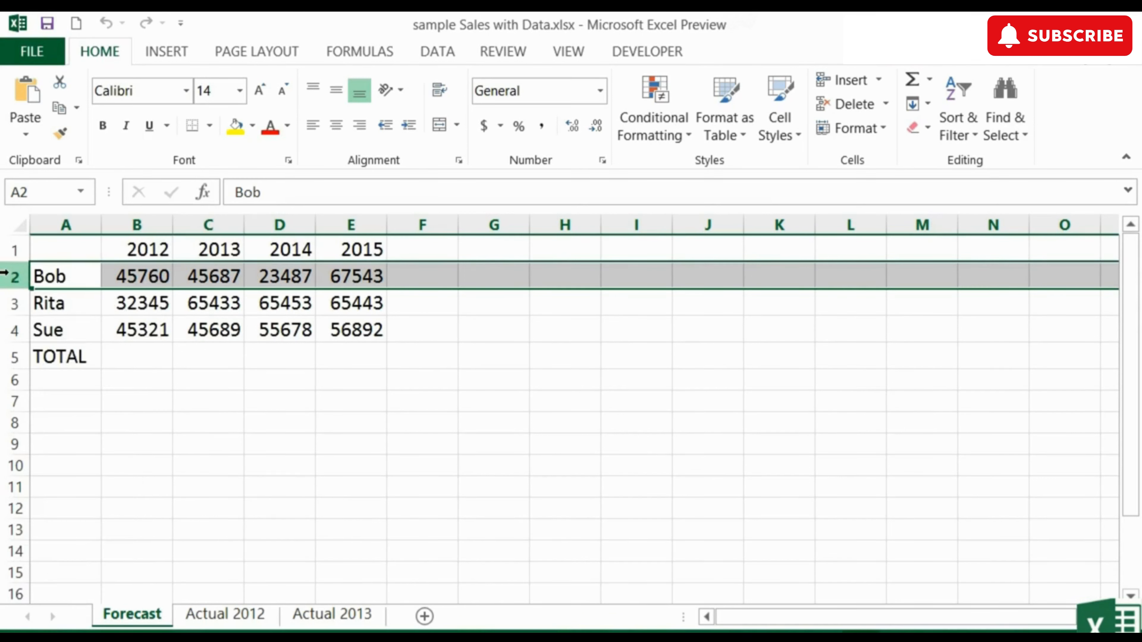
pyautogui.click(879, 81)
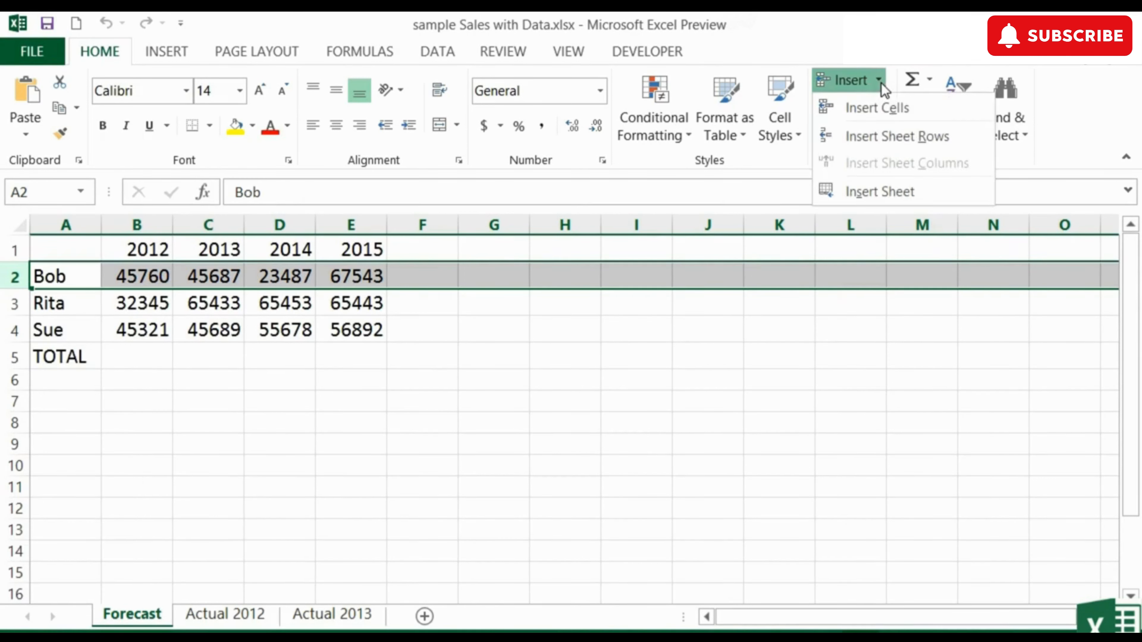
pyautogui.click(902, 138)
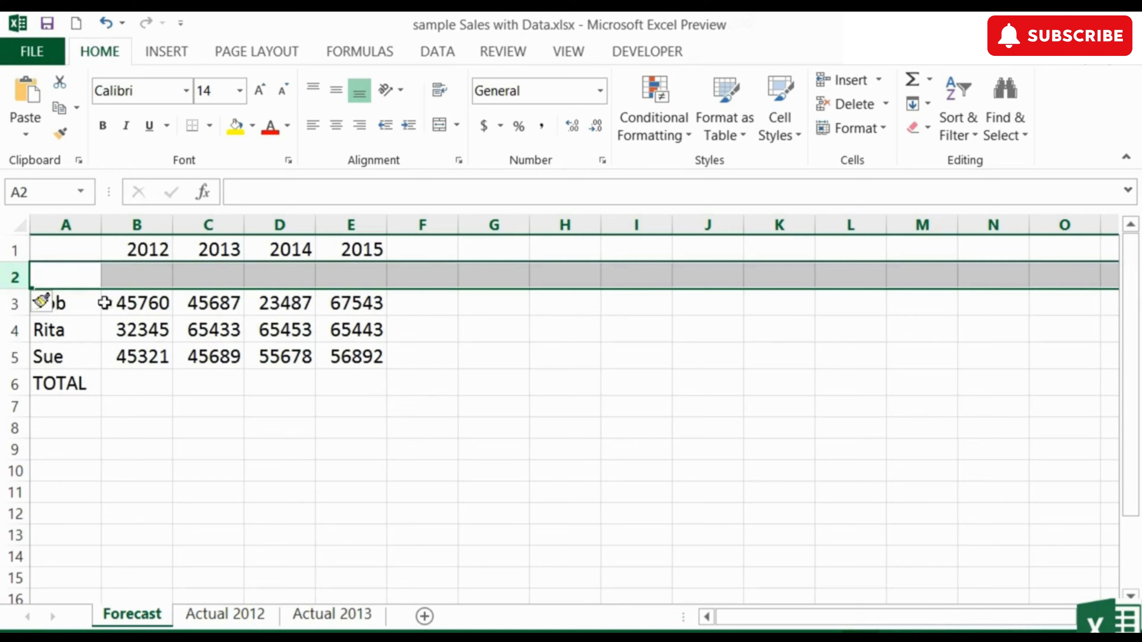
pyautogui.click(132, 276)
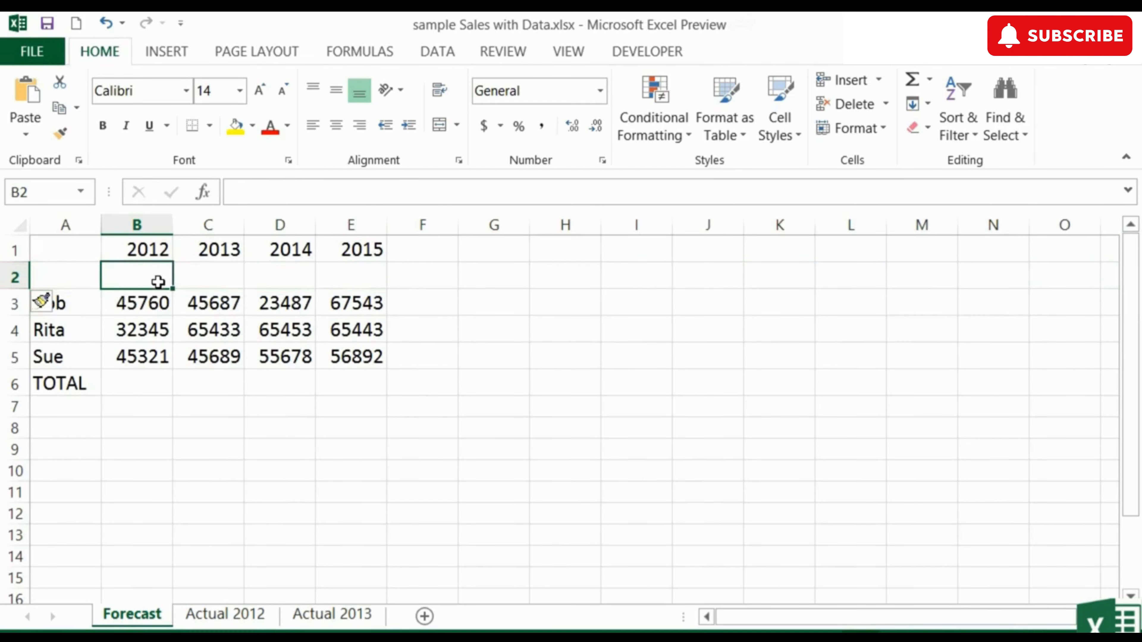
# Step: Insert a blank column before each of the 2013, 2014 and 2015 columns
pyautogui.click(203, 227)
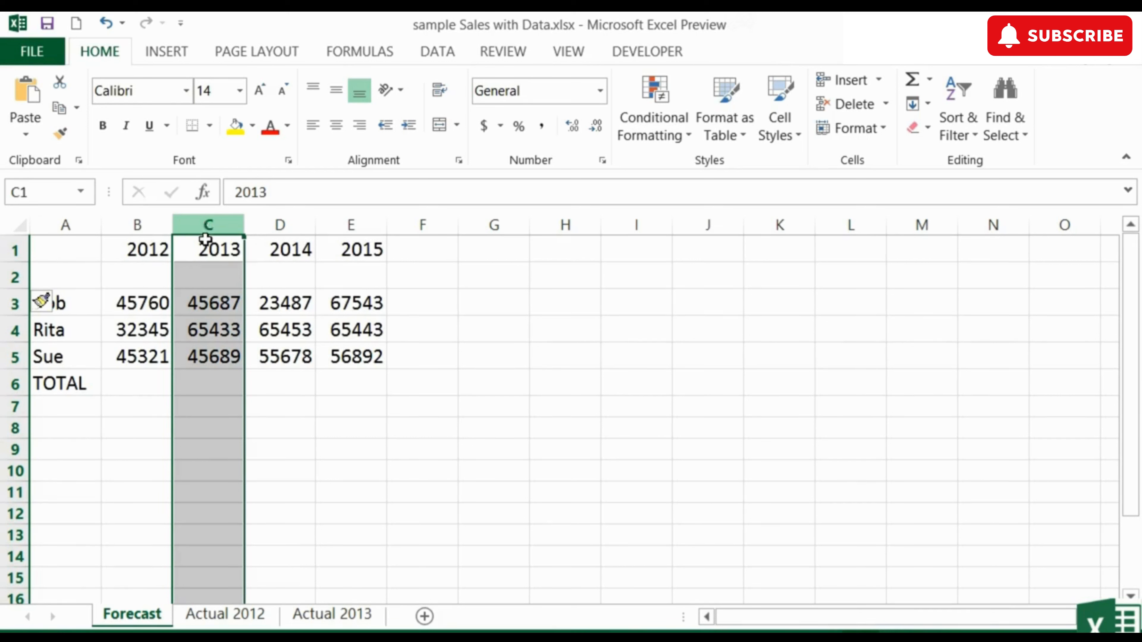
pyautogui.click(879, 81)
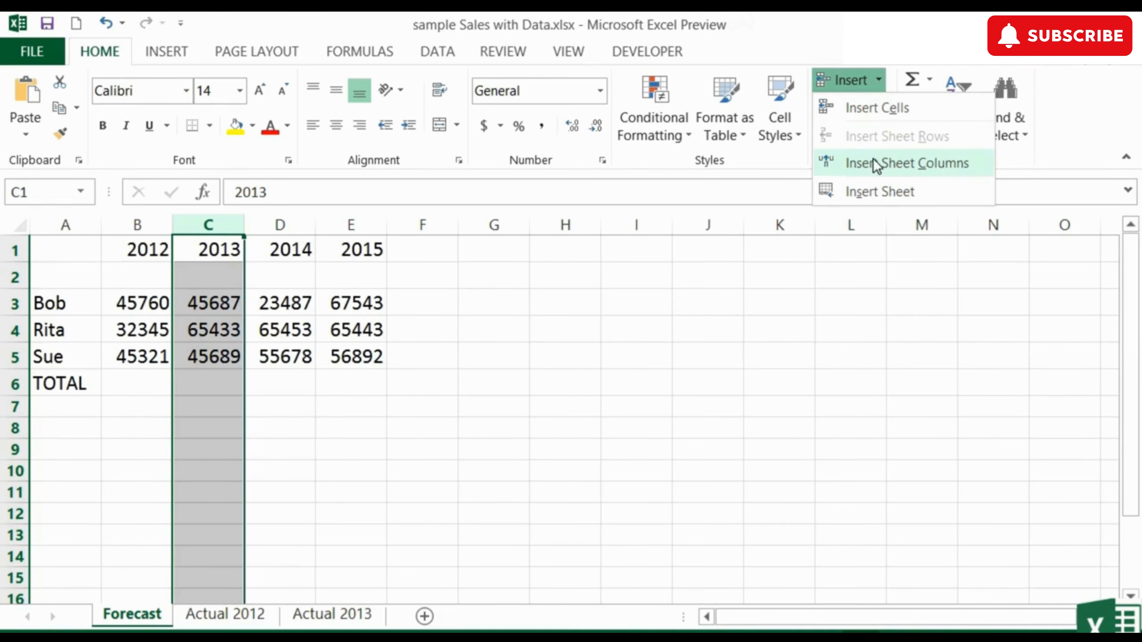
pyautogui.click(886, 170)
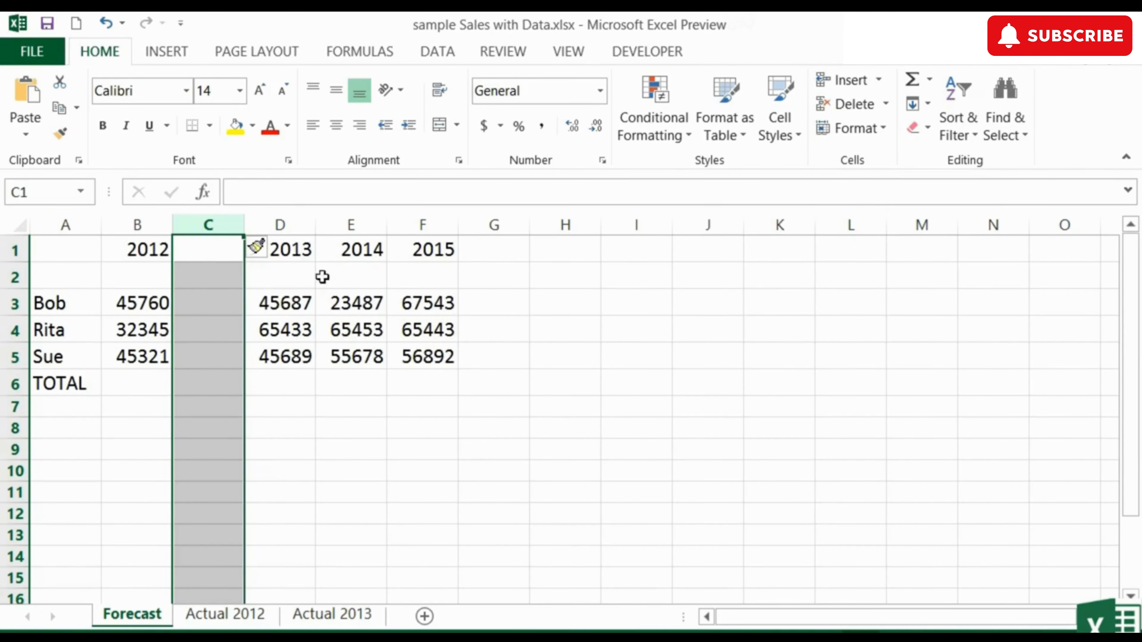
pyautogui.click(349, 224)
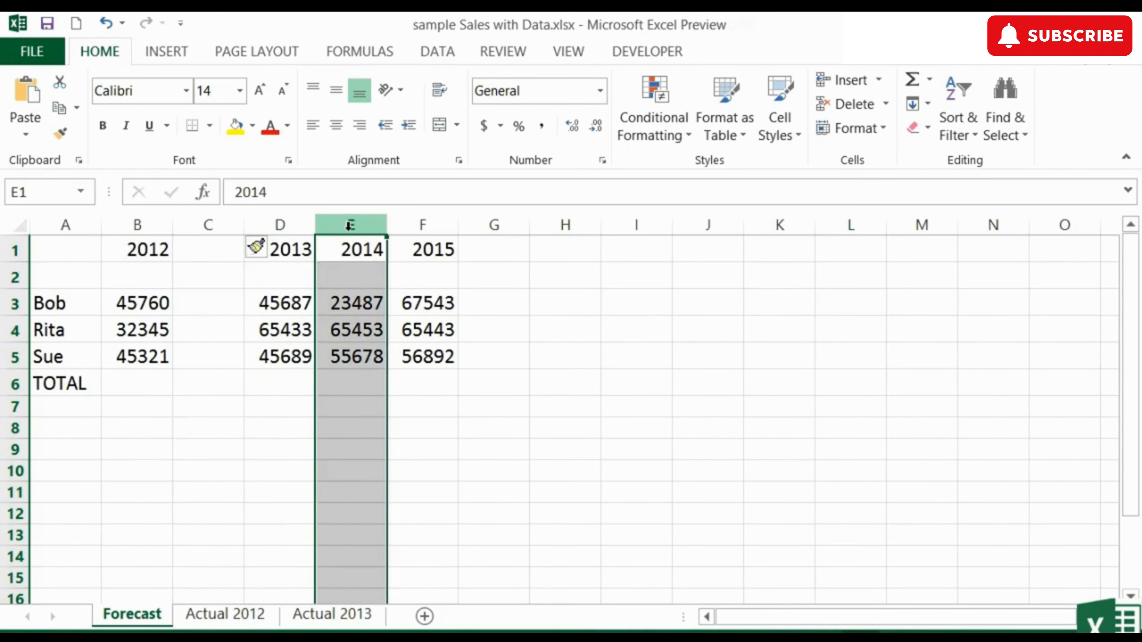
pyautogui.rightClick(349, 226)
pyautogui.click(417, 384)
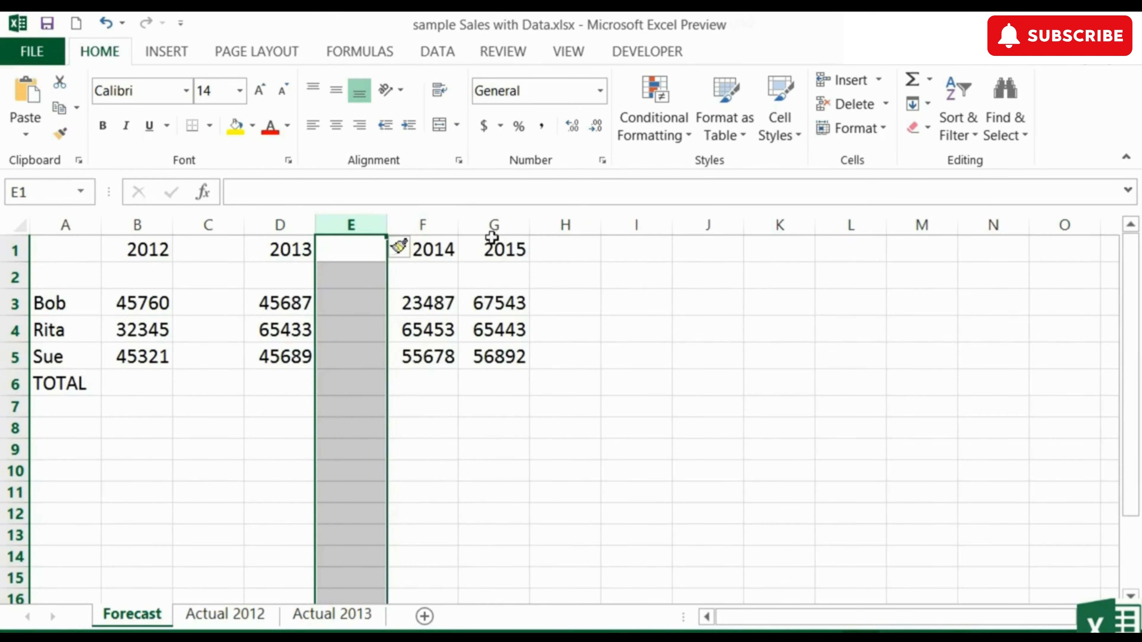
pyautogui.click(519, 224)
pyautogui.rightClick(521, 225)
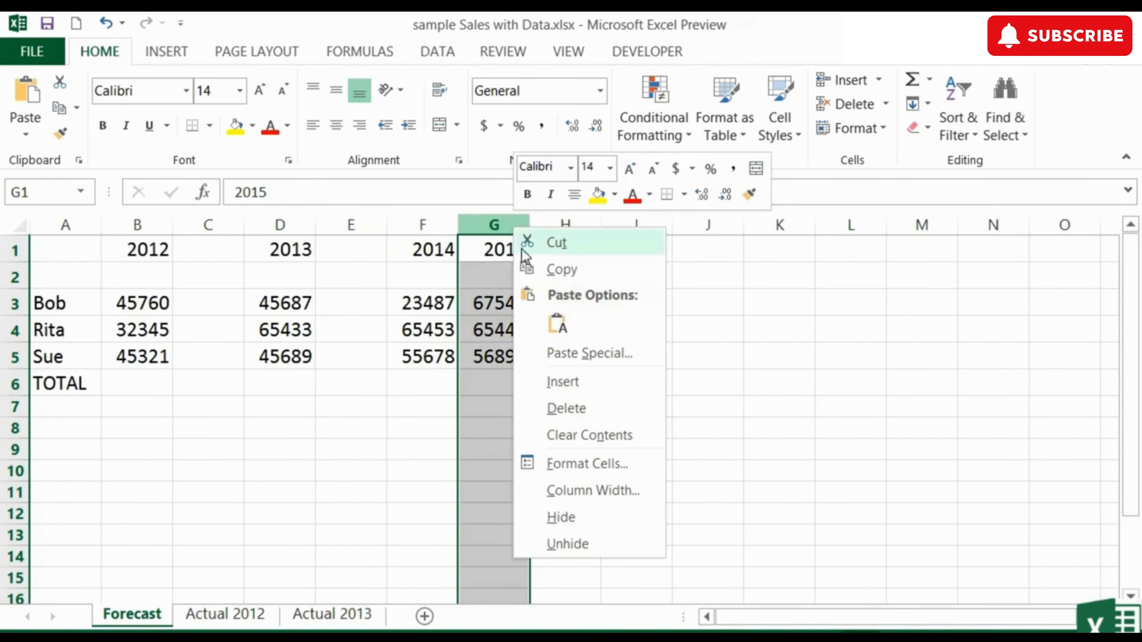
pyautogui.click(573, 382)
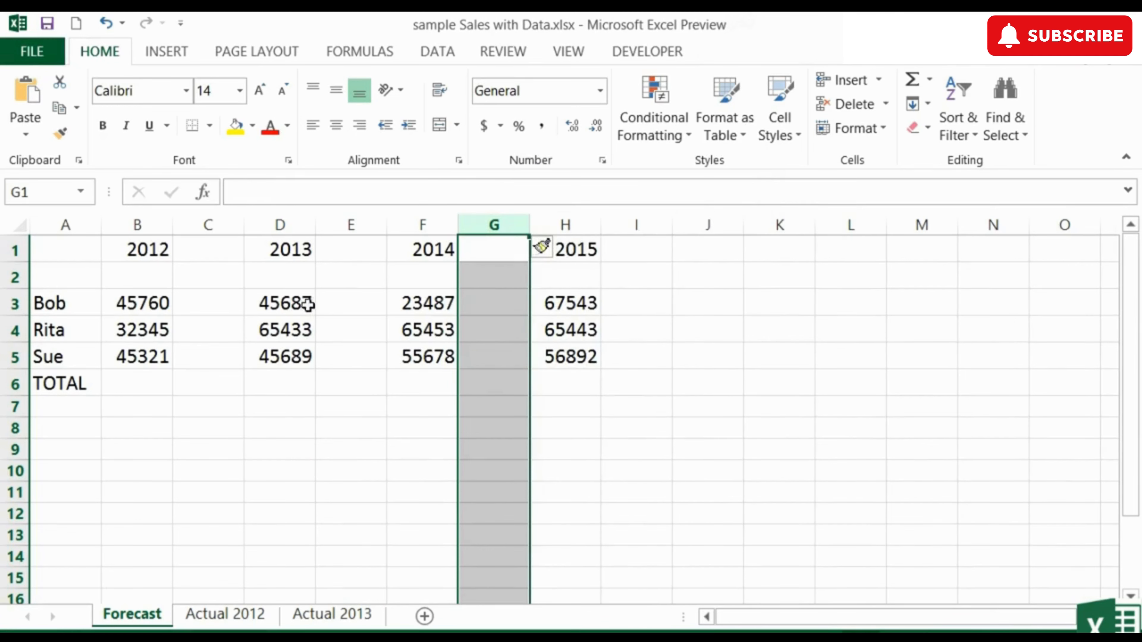
# Step: Enter Fall in B2 and Summer in C2, and repeat the pair across row 2 through I2
pyautogui.click(154, 278)
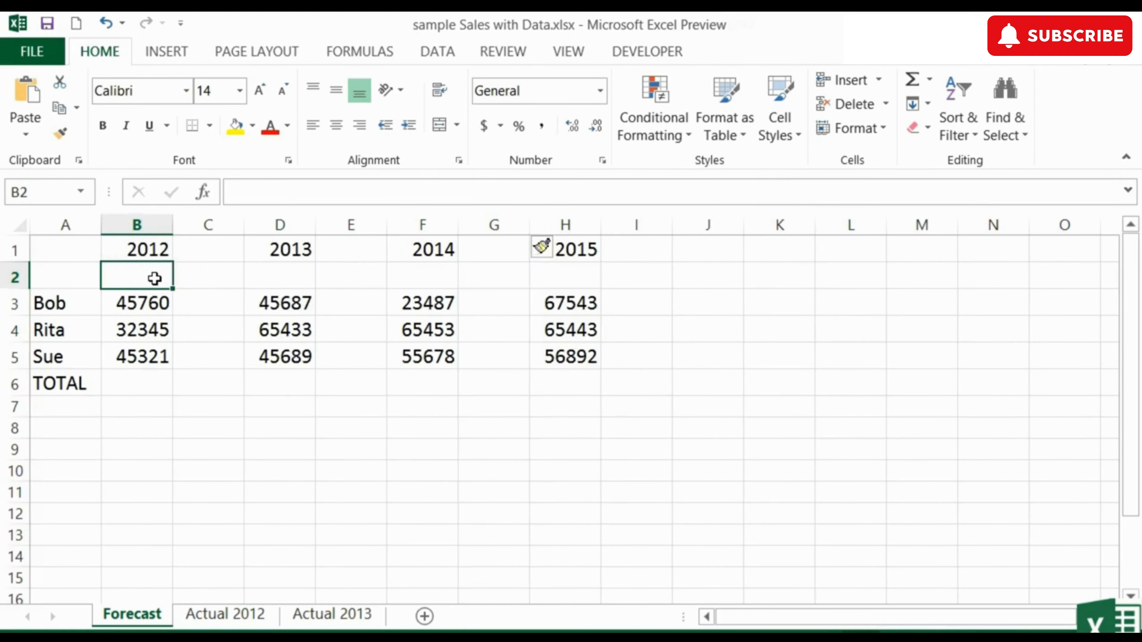
pyautogui.write('Fall')
pyautogui.press('Tab')
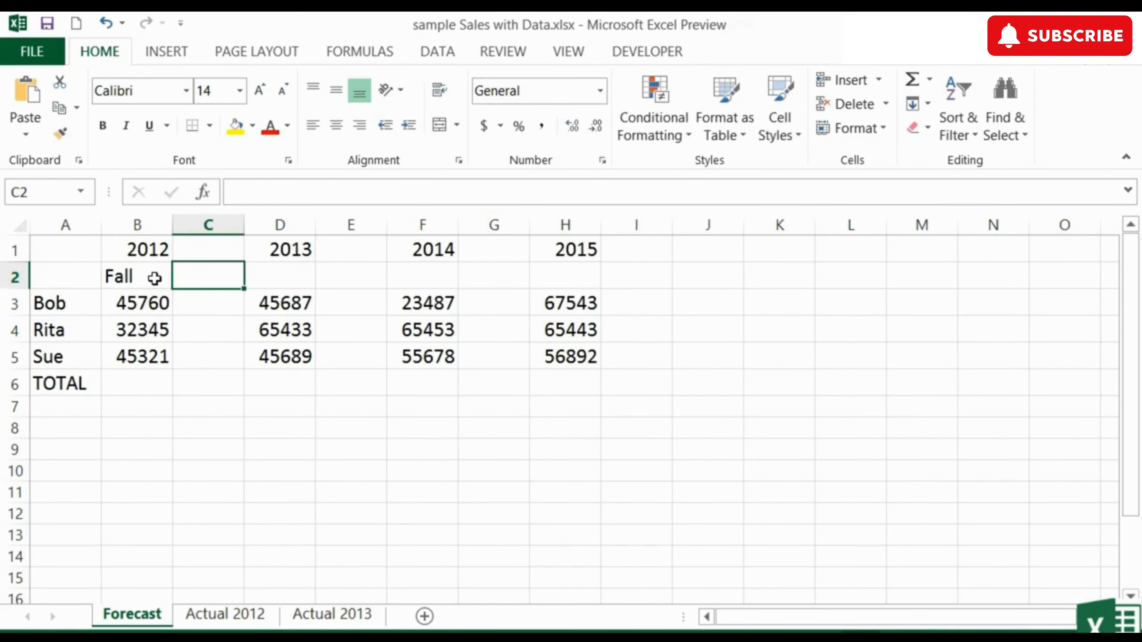
pyautogui.write('Summer')
pyautogui.click(155, 276)
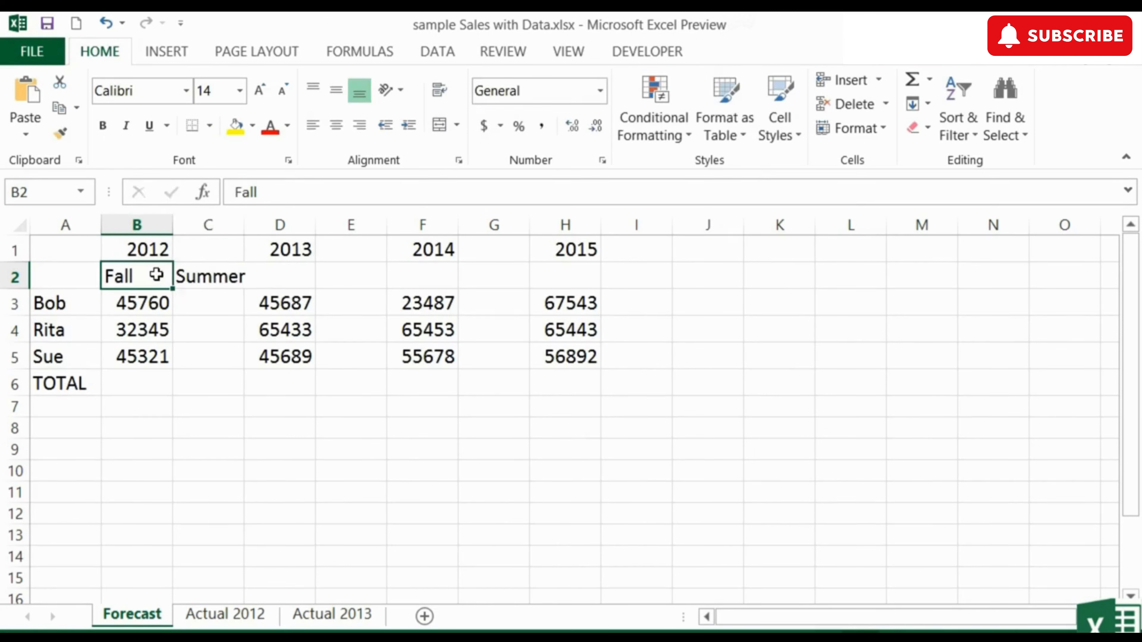
pyautogui.moveTo(156, 274); pyautogui.dragTo(673, 279)
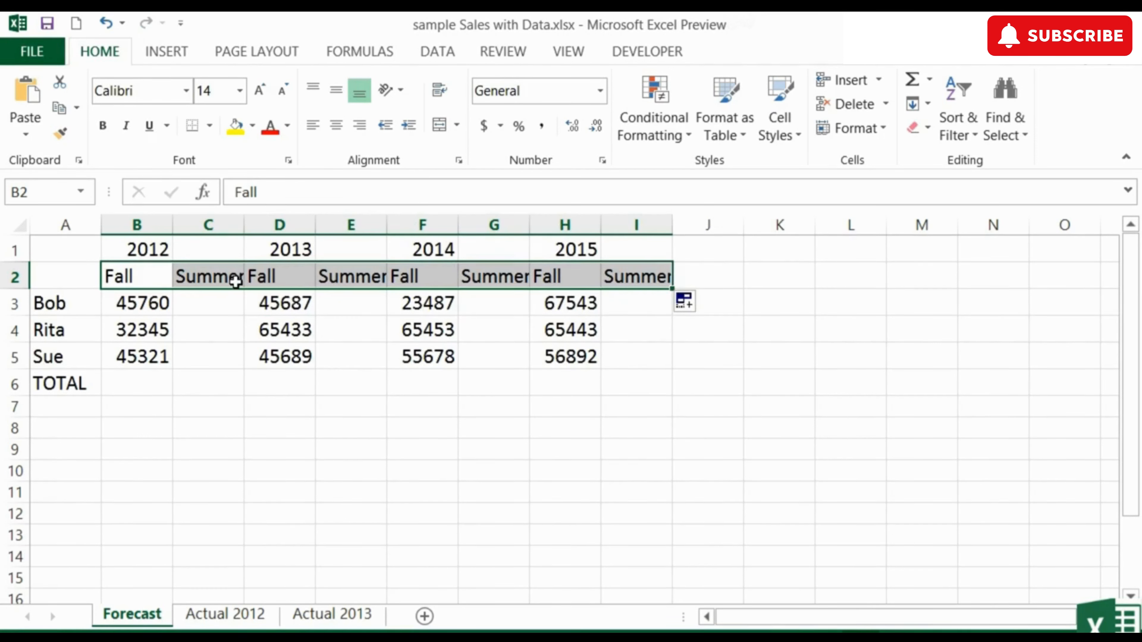
pyautogui.click(219, 301)
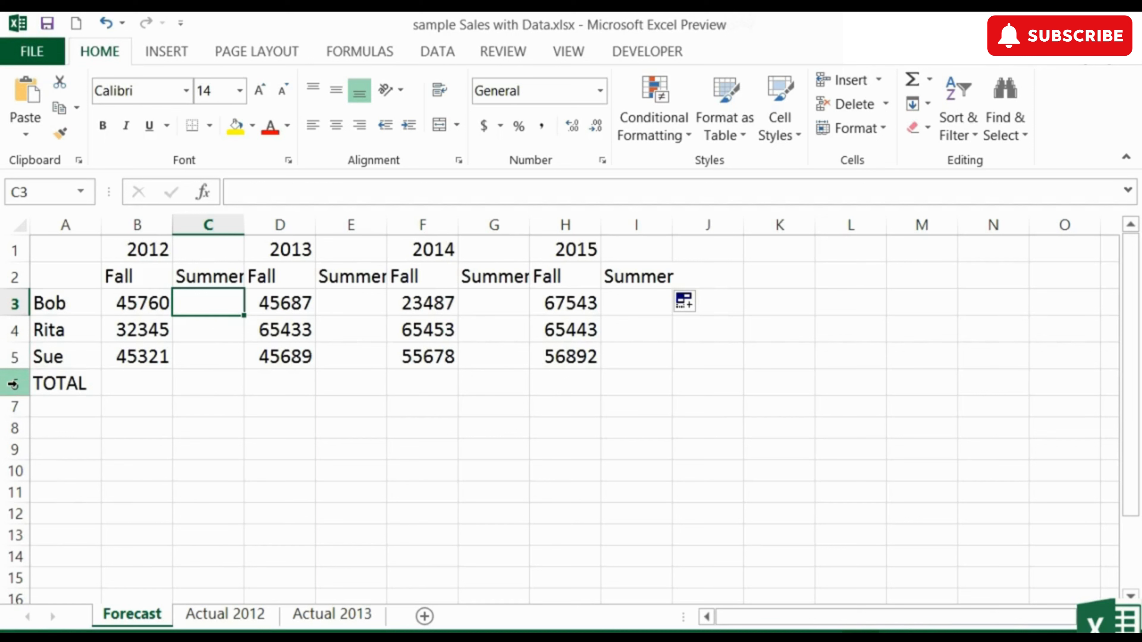
# Step: Insert three blank rows above the TOTAL row, at rows 6 to 8
pyautogui.moveTo(13, 383); pyautogui.dragTo(18, 426)
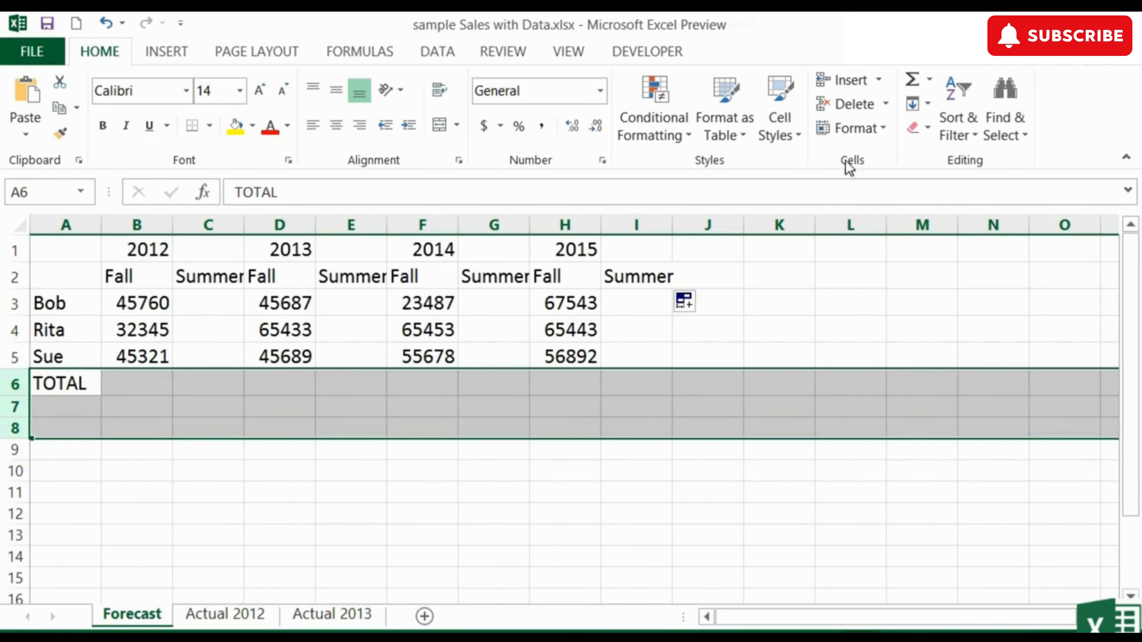
pyautogui.click(879, 80)
pyautogui.click(903, 140)
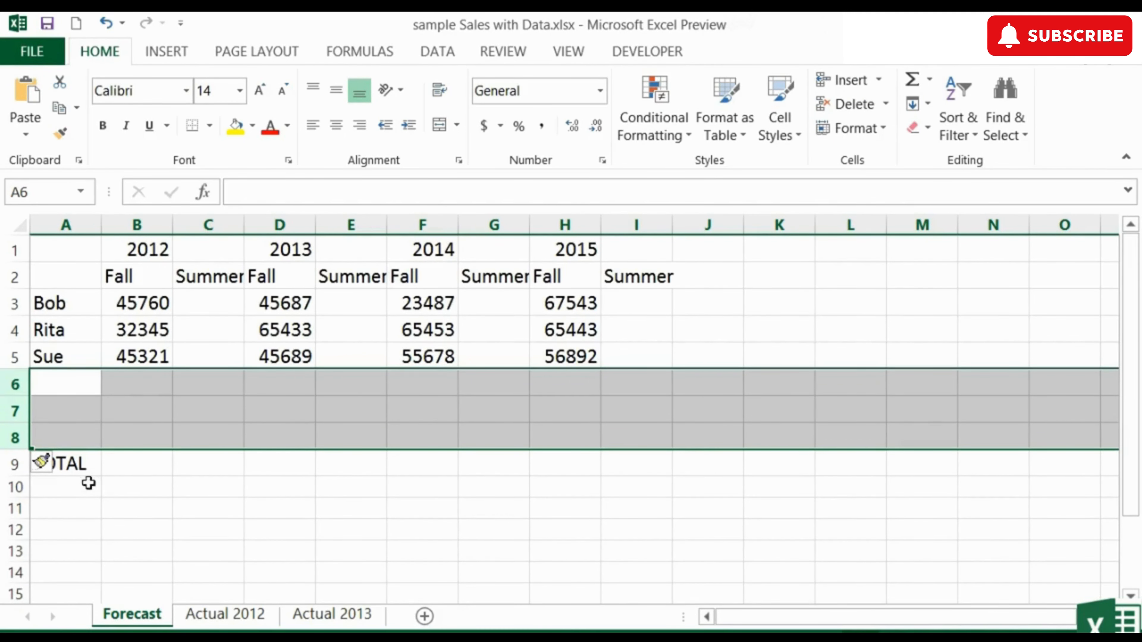
pyautogui.click(85, 464)
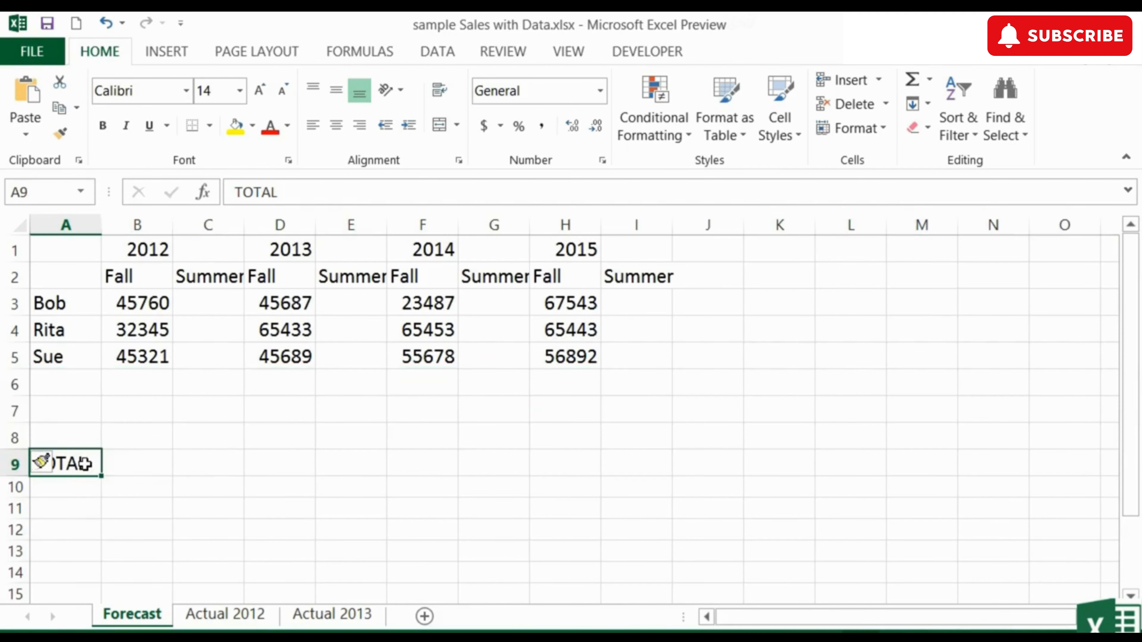
# Step: Enter three additional salespeople's first names in cells A6 to A8
pyautogui.click(82, 377)
pyautogui.write('Jane')
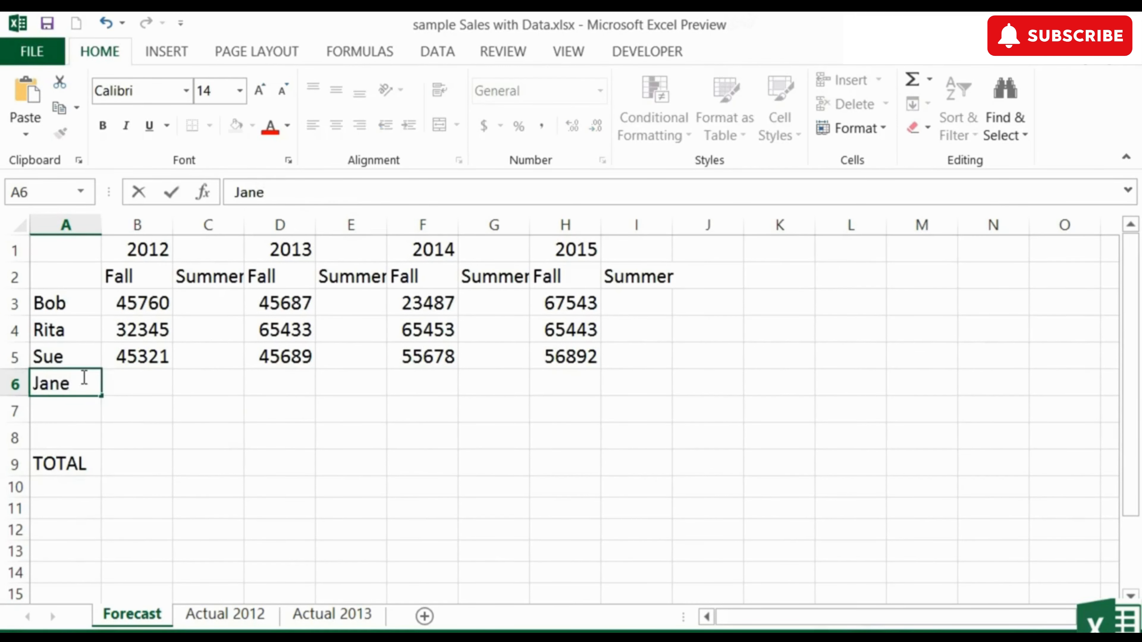
pyautogui.press('Return')
pyautogui.write('Jenny')
pyautogui.press('Return')
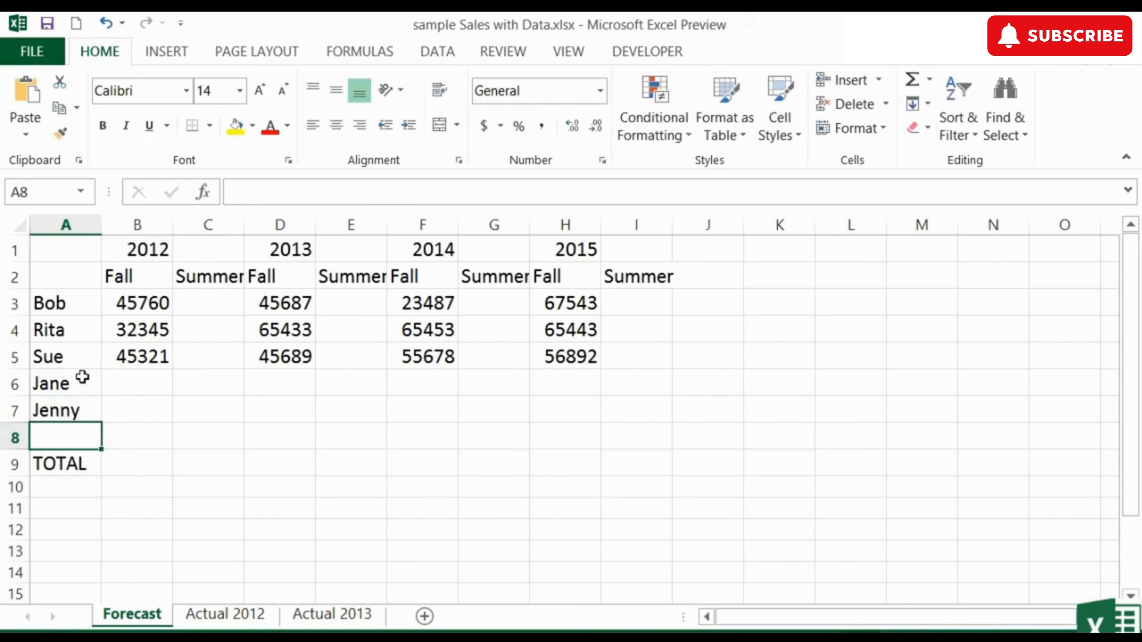
pyautogui.write('Jo')
pyautogui.click(82, 377)
pyautogui.press('Tab')
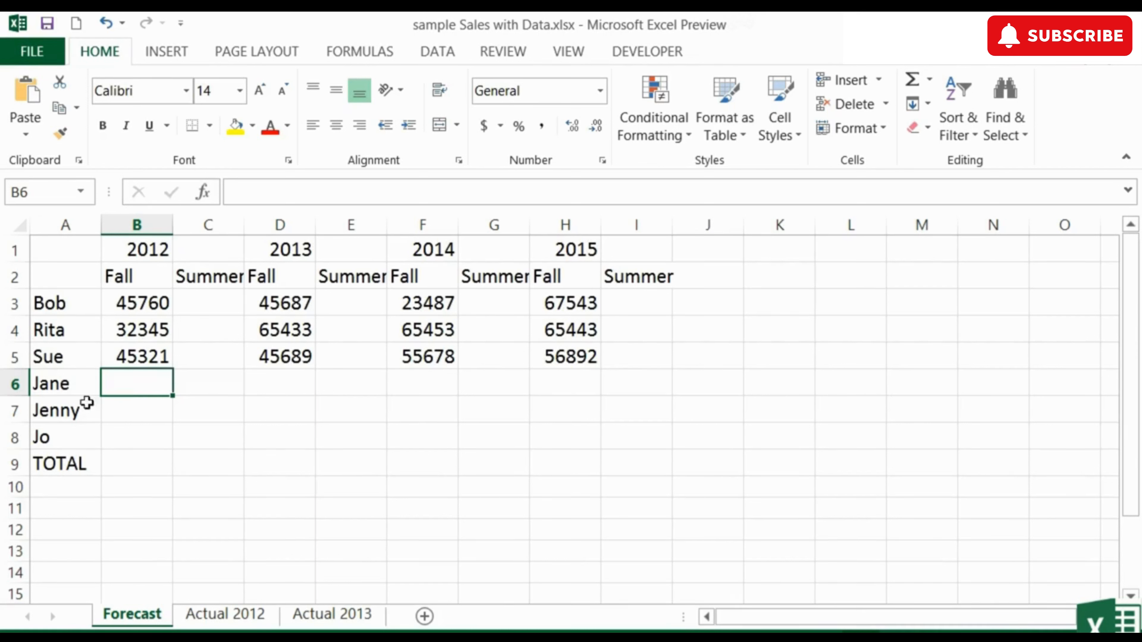
# Step: Delete the entire sheet row 5, the third salesperson's record
pyautogui.click(13, 356)
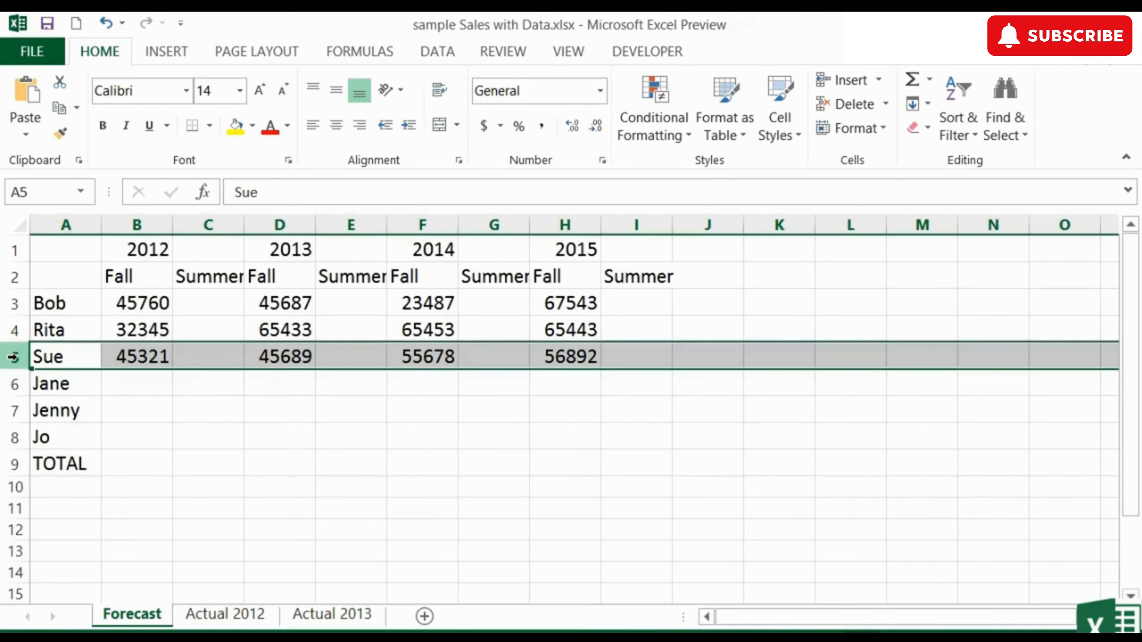
pyautogui.rightClick(13, 356)
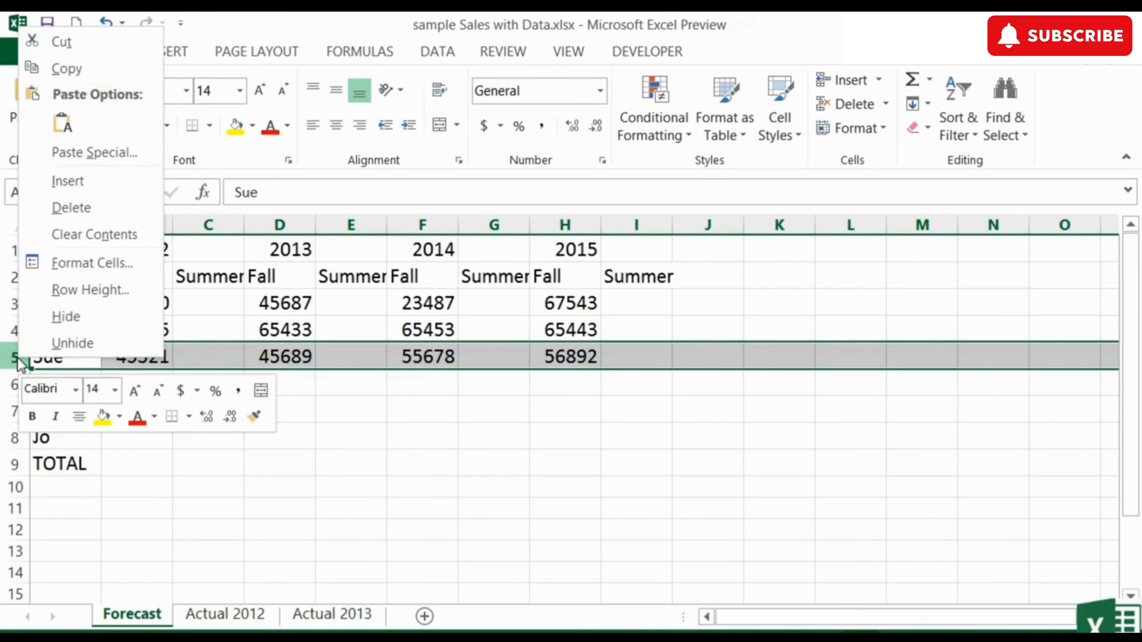
pyautogui.click(15, 356)
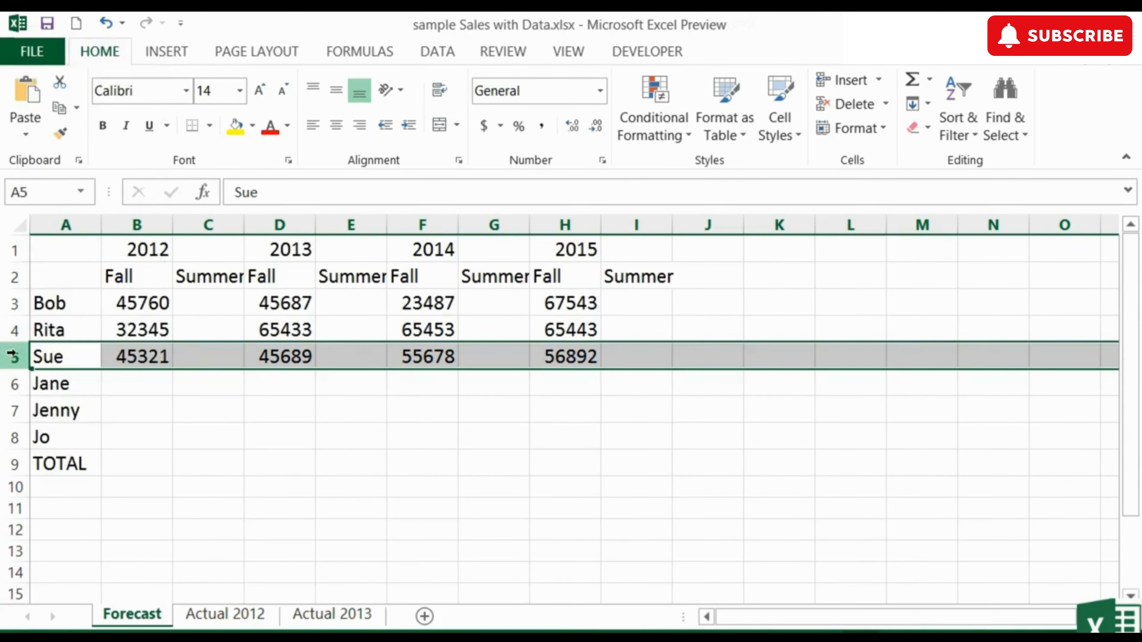
pyautogui.click(884, 105)
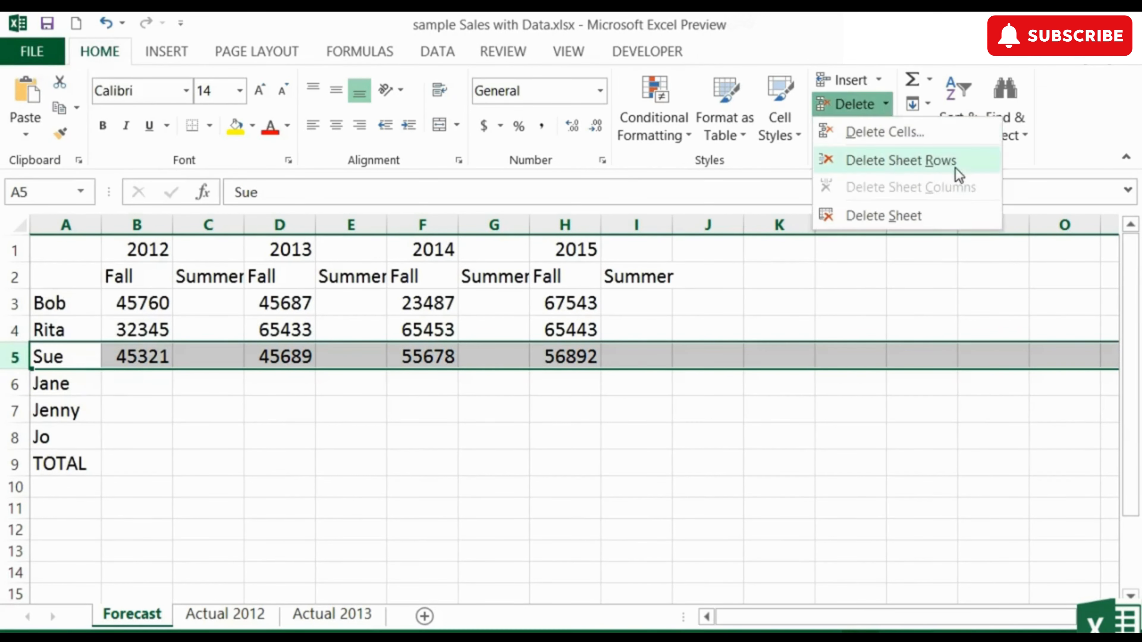
pyautogui.click(928, 171)
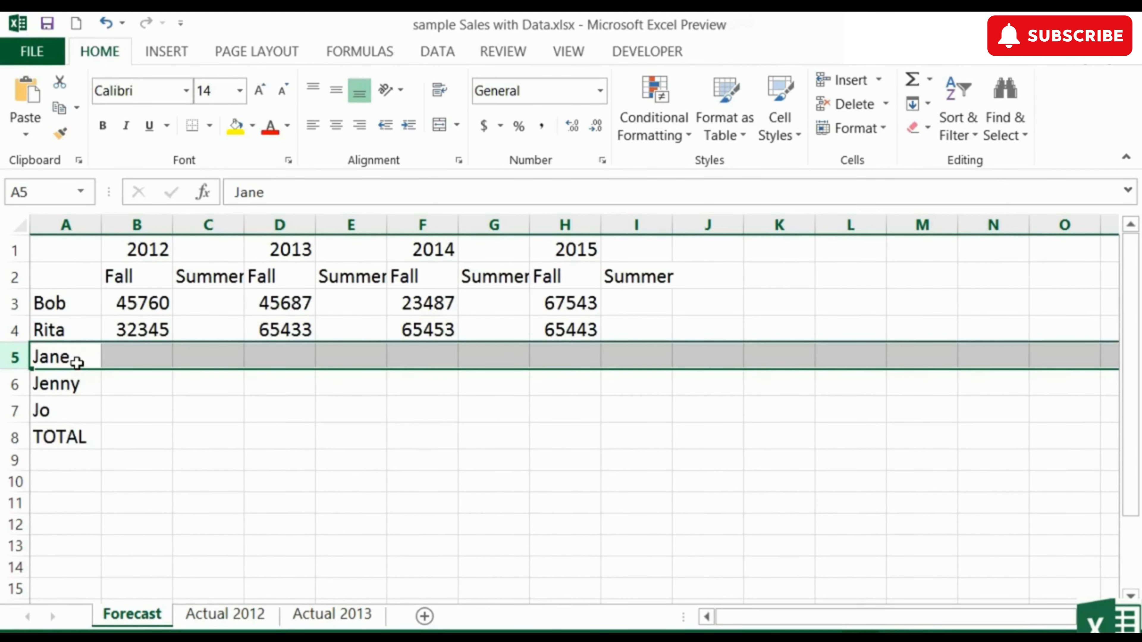
# Step: Delete the 2015 columns H and I, and the 2012 columns B and C
pyautogui.moveTo(566, 225); pyautogui.dragTo(633, 223)
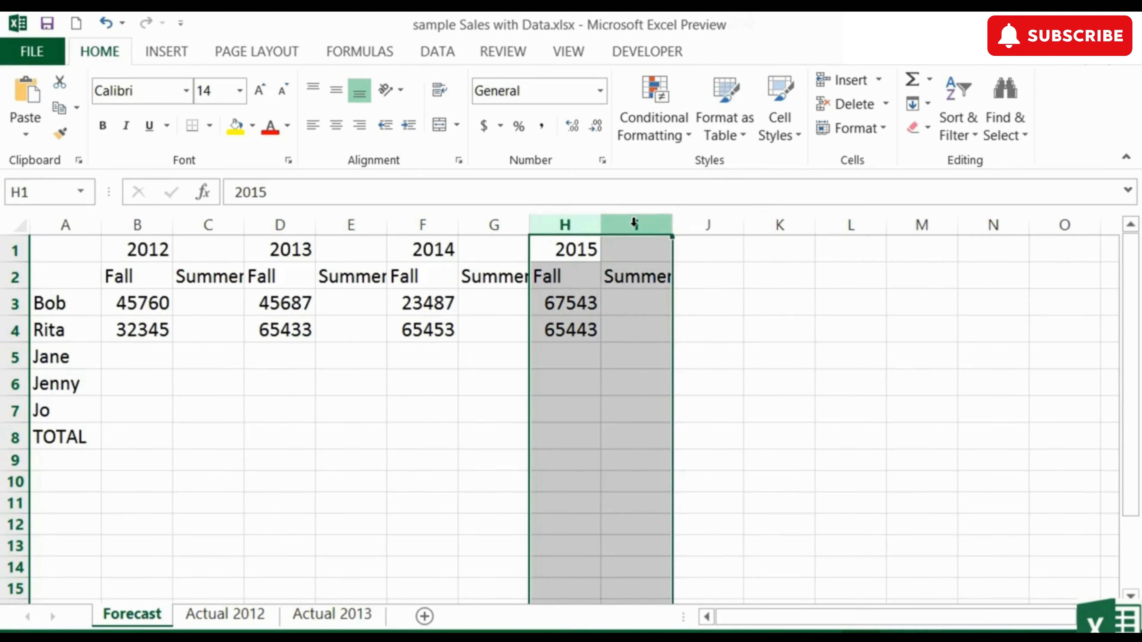
pyautogui.rightClick(634, 225)
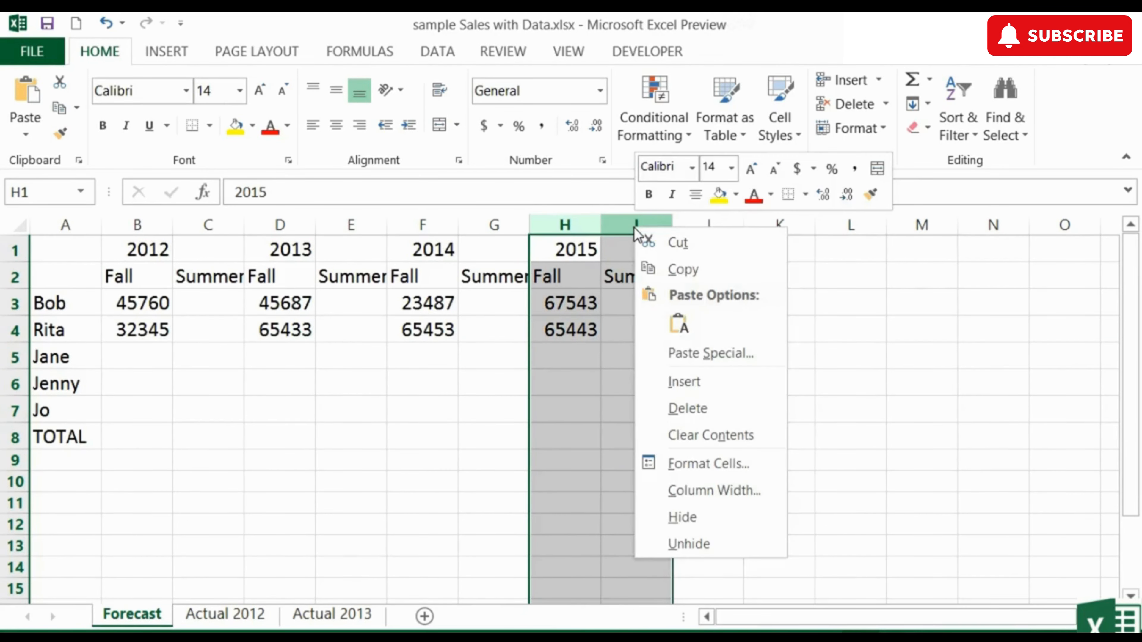
pyautogui.click(704, 406)
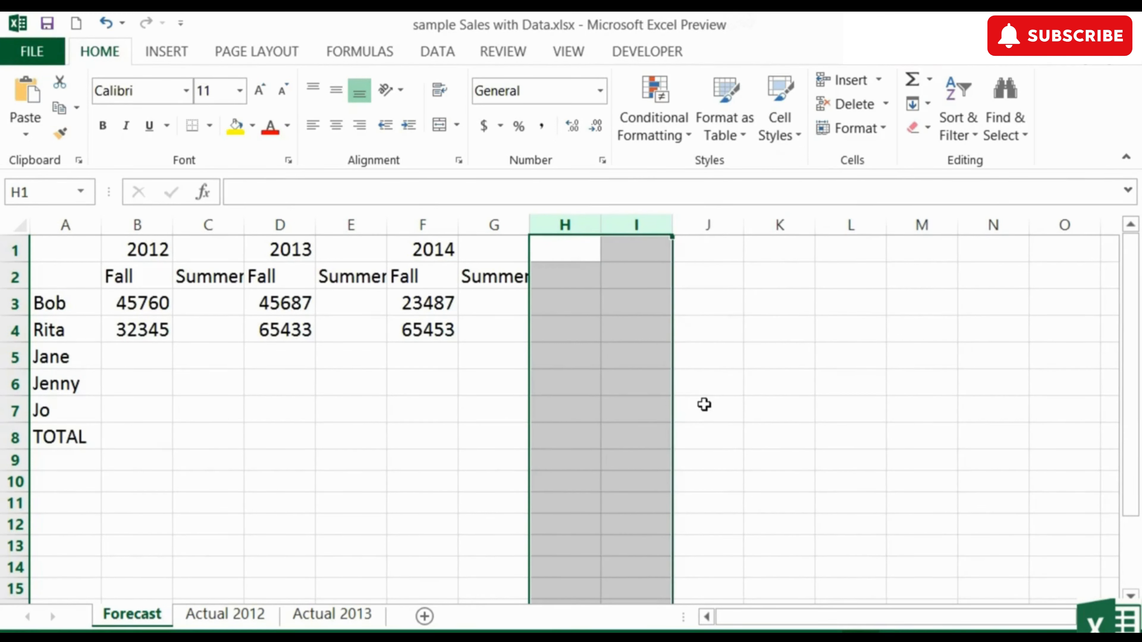
pyautogui.moveTo(157, 228); pyautogui.dragTo(207, 224)
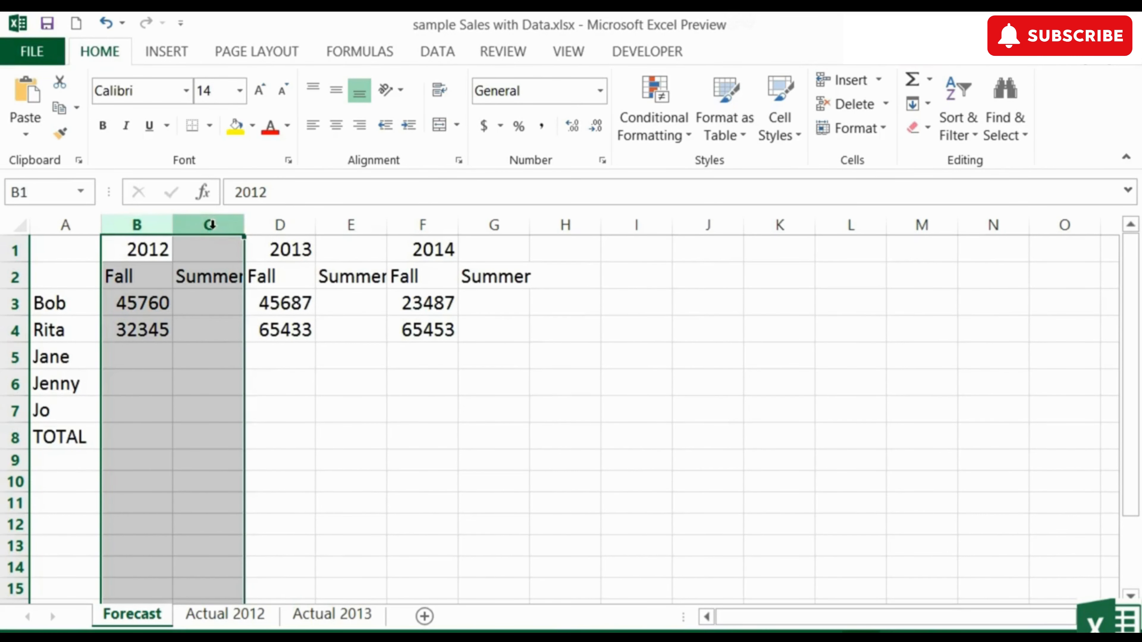
pyautogui.rightClick(209, 224)
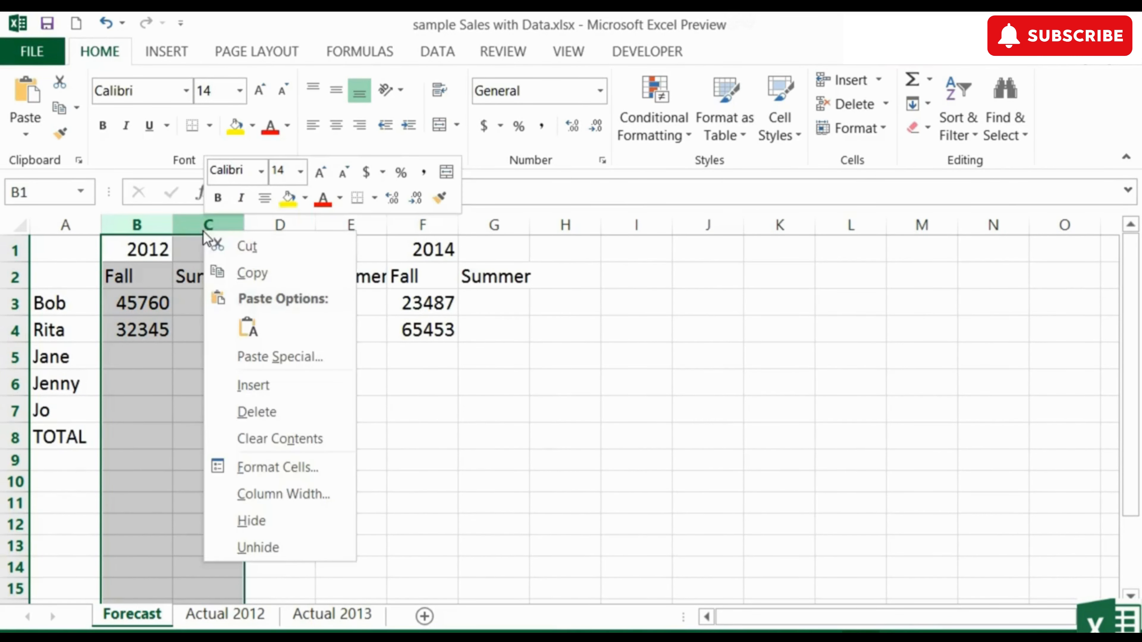
pyautogui.click(268, 413)
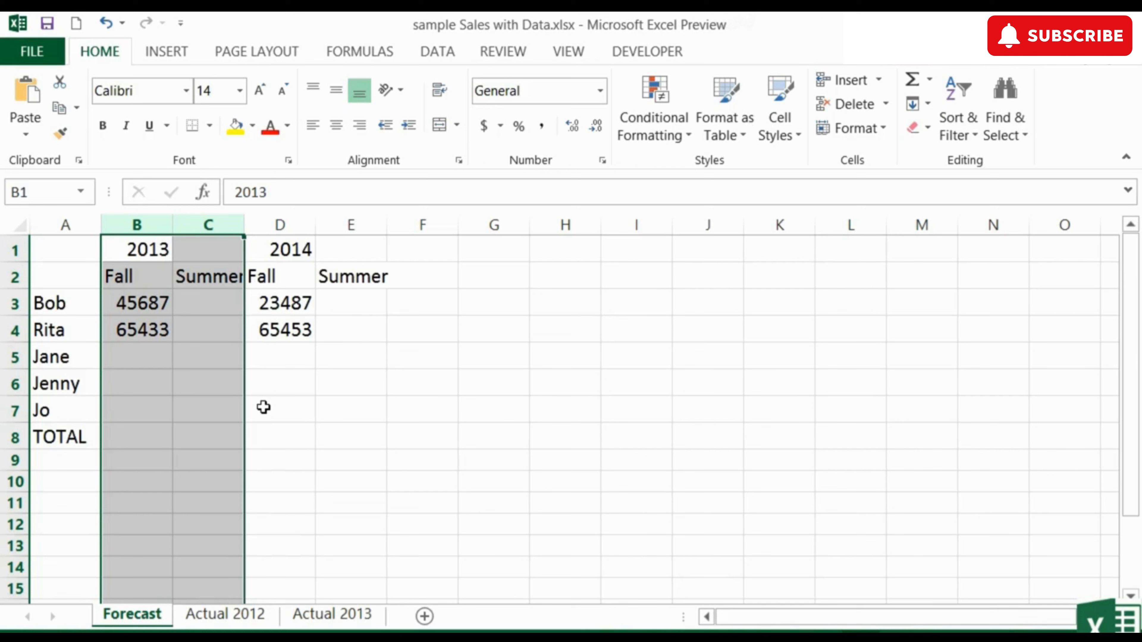
# Step: Open the Delete Cells options for cell B3 and move the dialog clear of the data
pyautogui.click(135, 297)
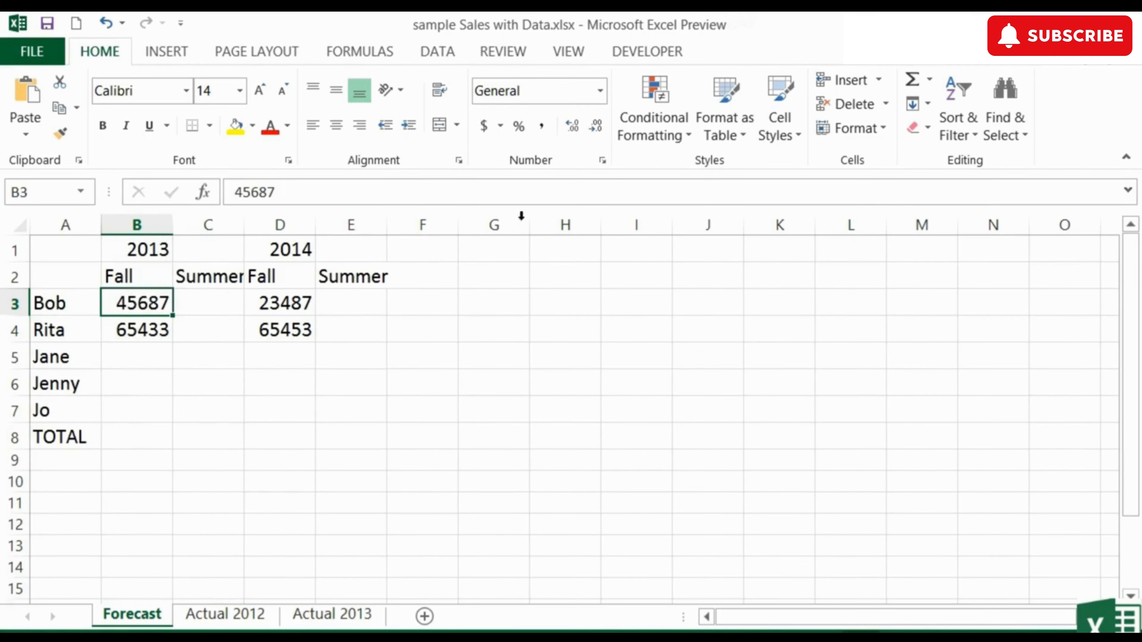
pyautogui.click(887, 105)
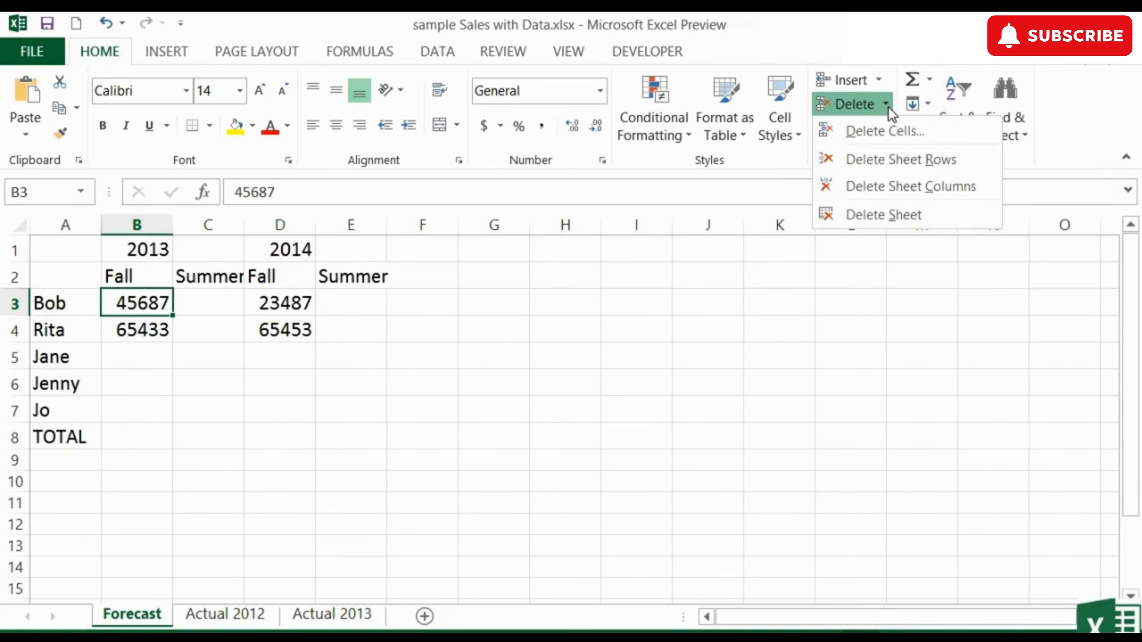
pyautogui.click(882, 132)
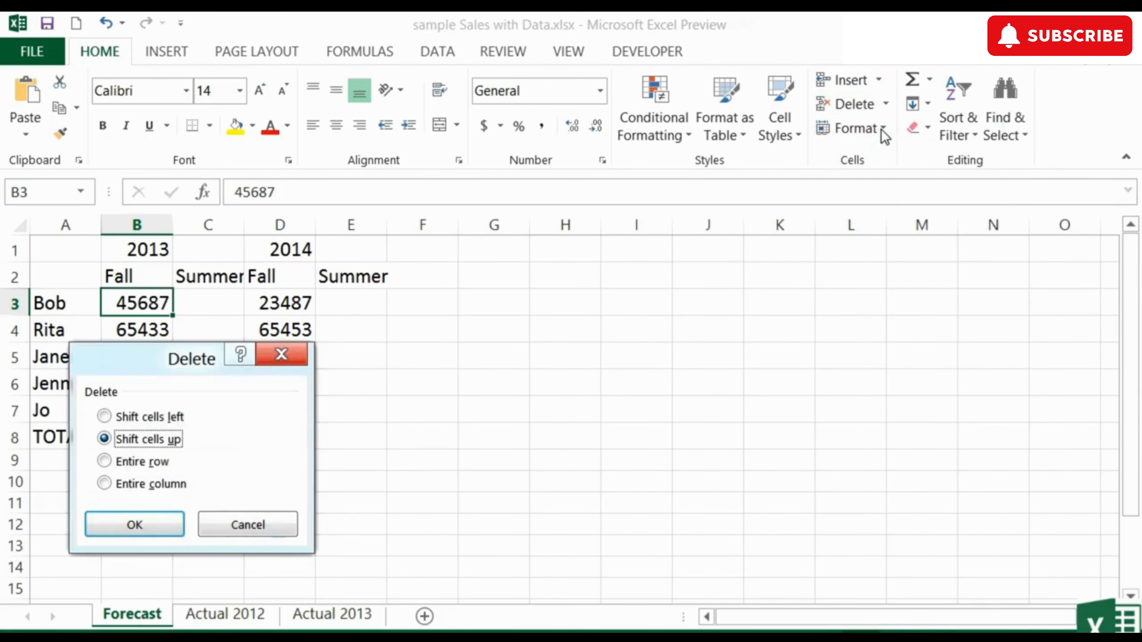
pyautogui.moveTo(148, 368); pyautogui.dragTo(510, 290)
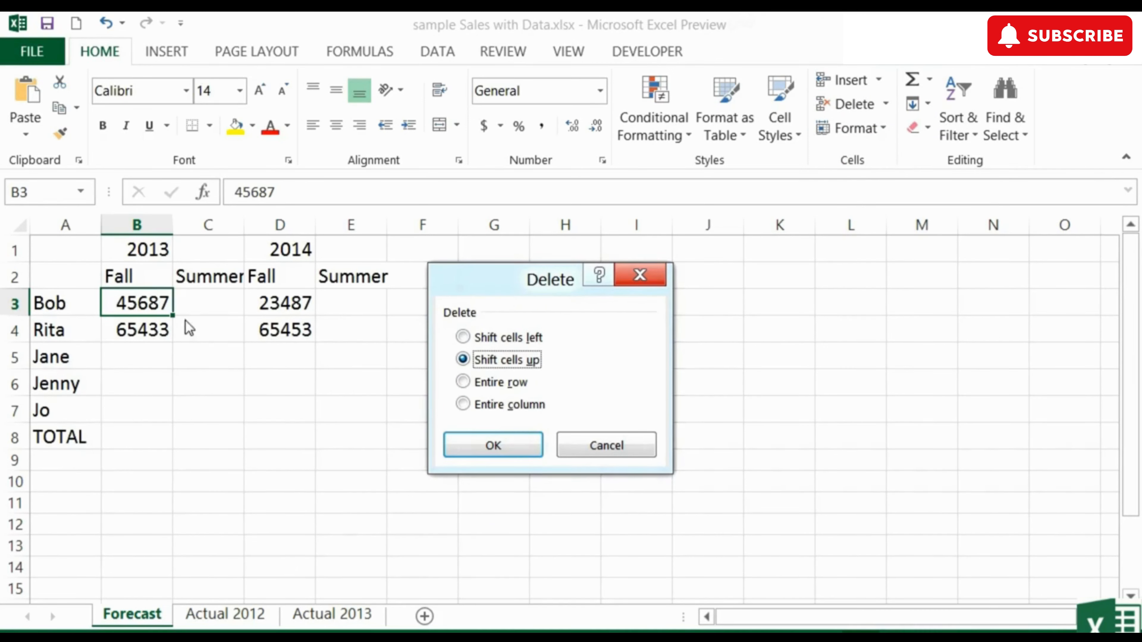